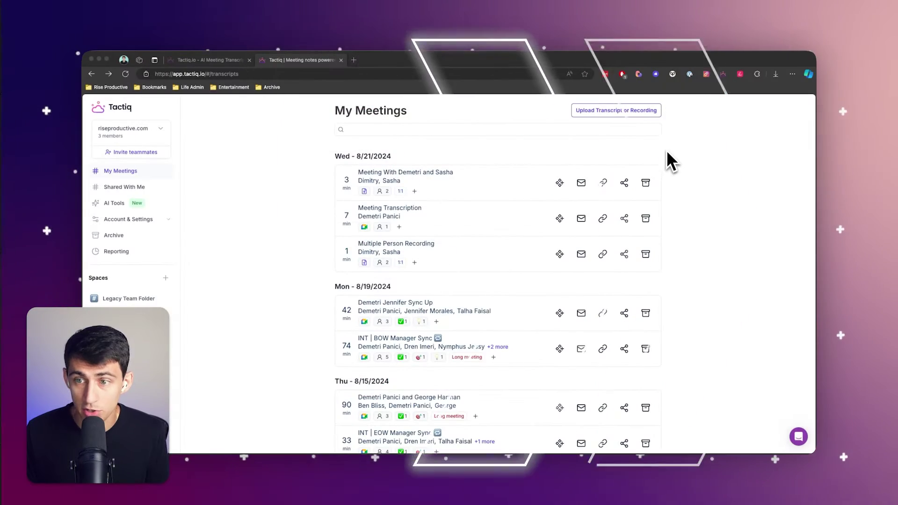
Upload Recording.transcript.vtt as a new meeting titled with the two participants' names
{"action": "left_click", "coordinate": [643, 112]}
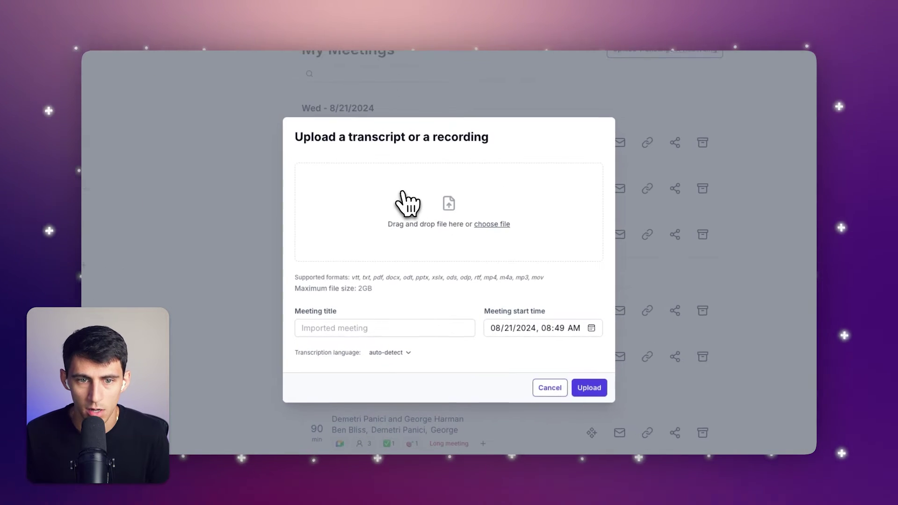
{"action": "left_click", "coordinate": [403, 198]}
{"action": "double_click", "coordinate": [217, 122]}
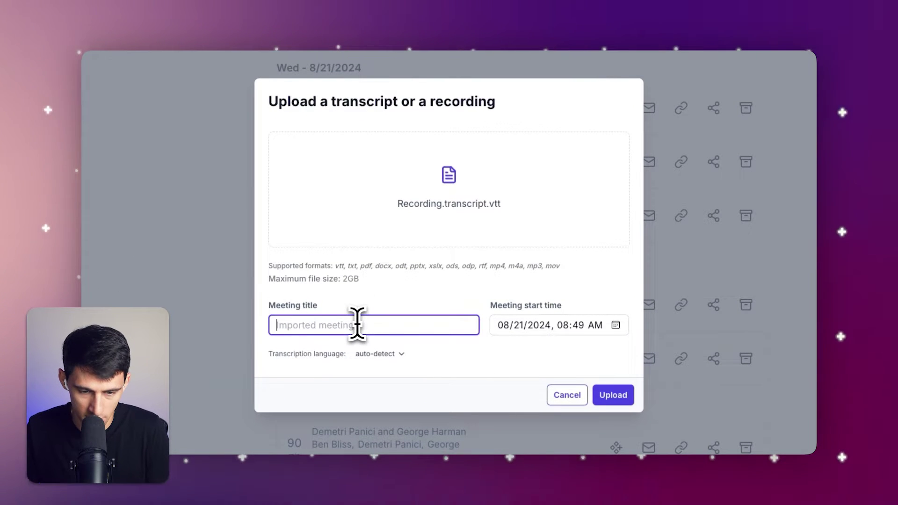
{"action": "left_click", "coordinate": [357, 322]}
{"action": "type", "text": "Demetri and "}
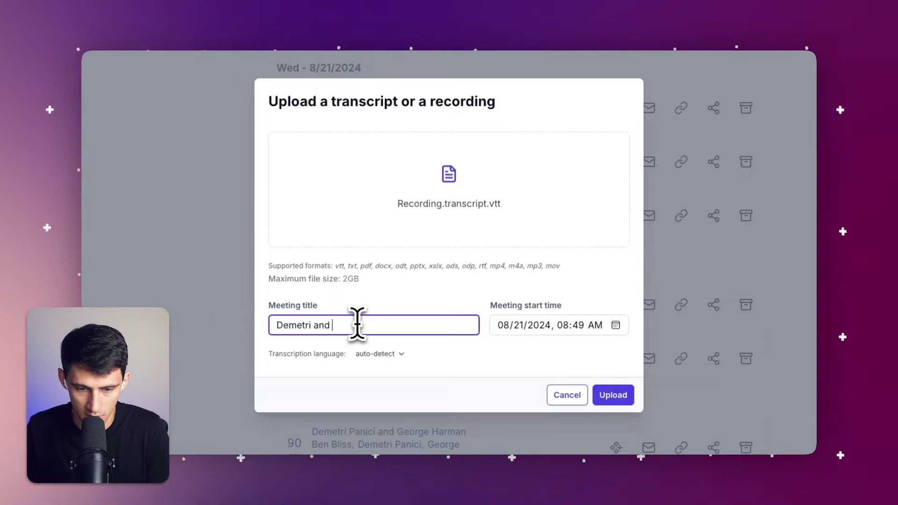
{"action": "type", "text": "Sasha Meeting"}
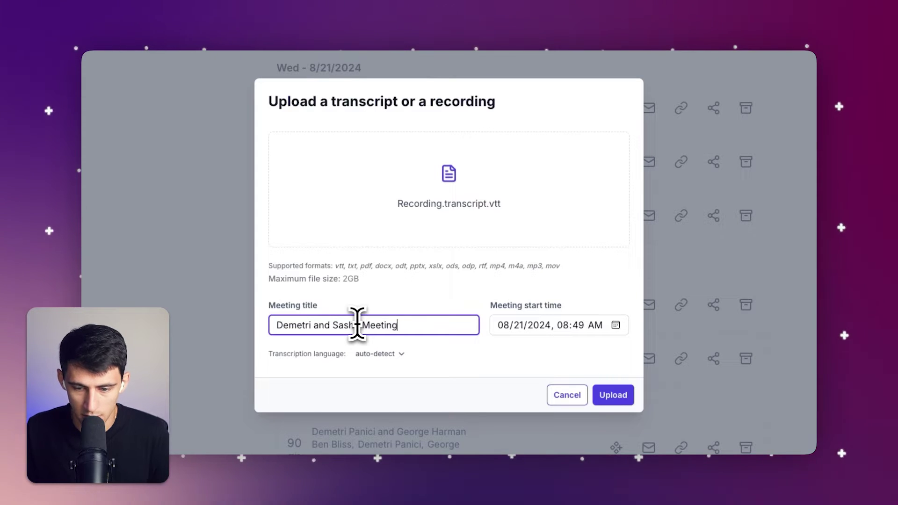
{"action": "left_click", "coordinate": [614, 395]}
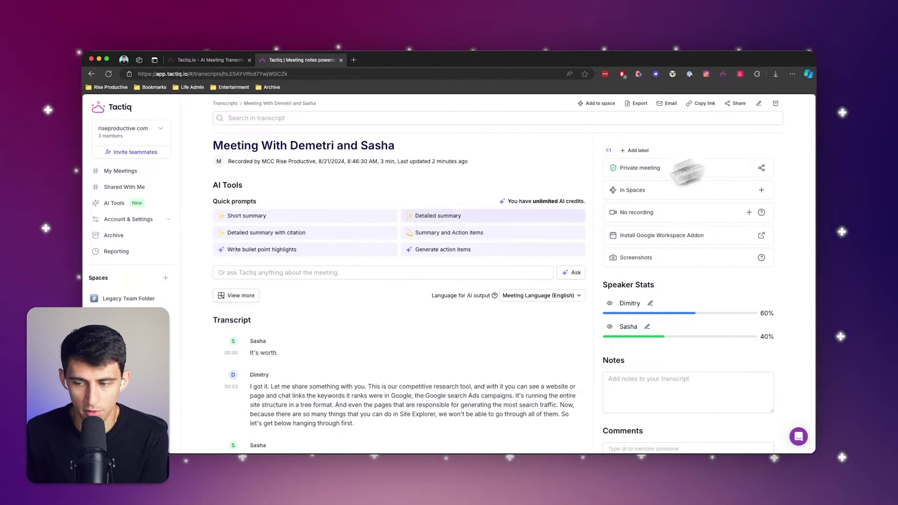
{"action": "scroll", "coordinate": [366, 270], "scroll_direction": "down", "scroll_amount": 2}
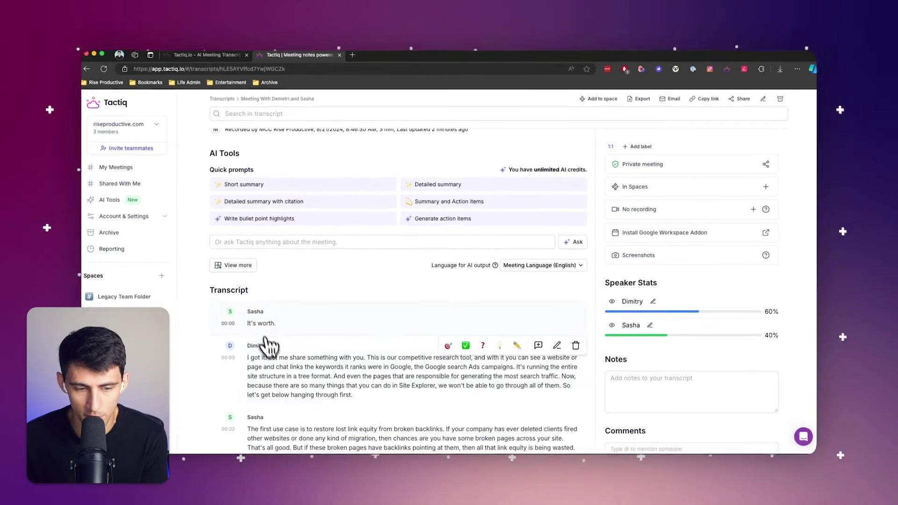
{"action": "scroll", "coordinate": [269, 346], "scroll_direction": "down", "scroll_amount": 15}
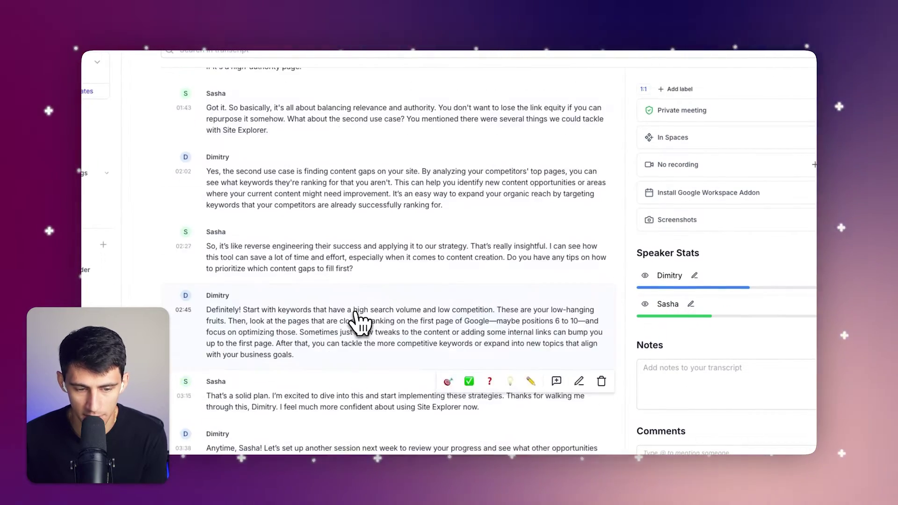
{"action": "scroll", "coordinate": [360, 323], "scroll_direction": "down", "scroll_amount": 3}
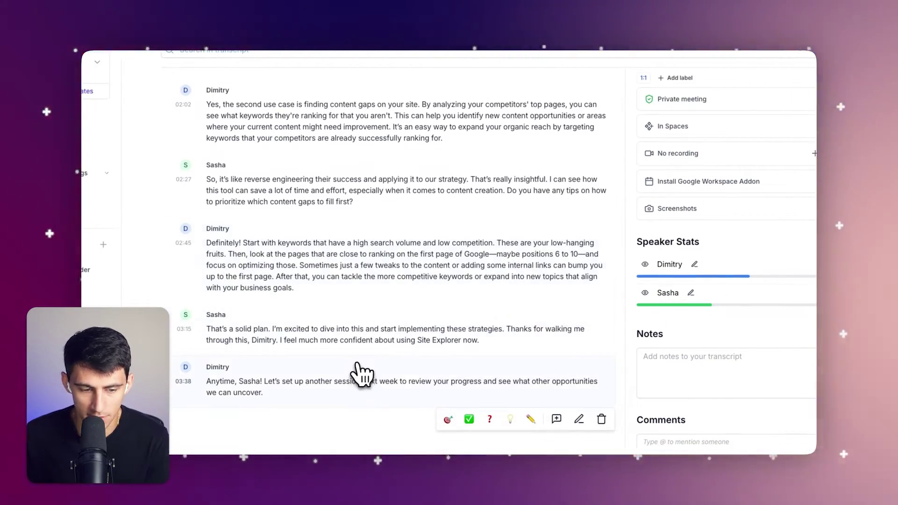
{"action": "scroll", "coordinate": [386, 379], "scroll_direction": "up", "scroll_amount": 20}
{"action": "scroll", "coordinate": [395, 260], "scroll_direction": "down", "scroll_amount": 5}
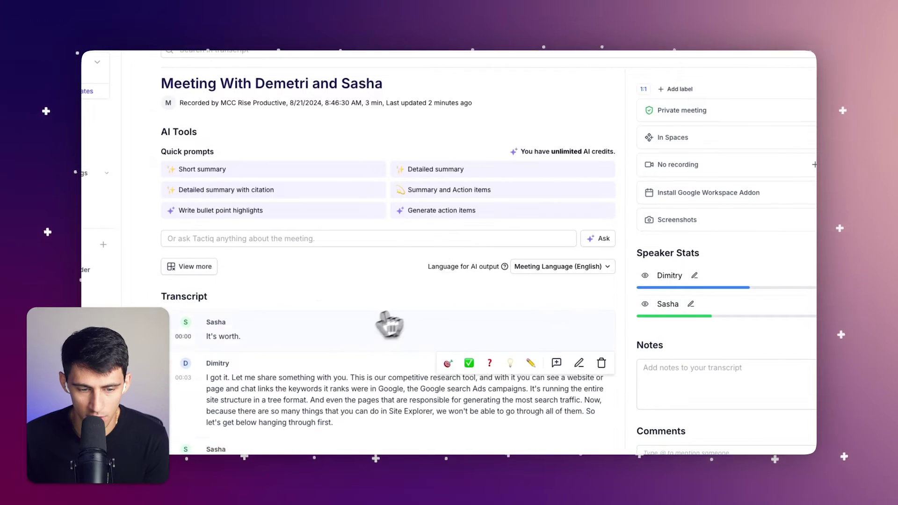
{"action": "scroll", "coordinate": [369, 340], "scroll_direction": "up", "scroll_amount": 1}
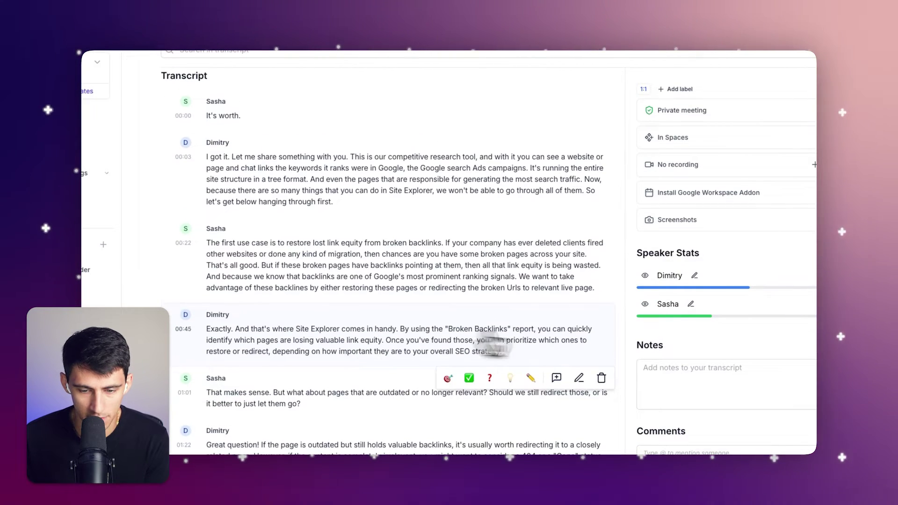
{"action": "scroll", "coordinate": [474, 342], "scroll_direction": "up", "scroll_amount": 5}
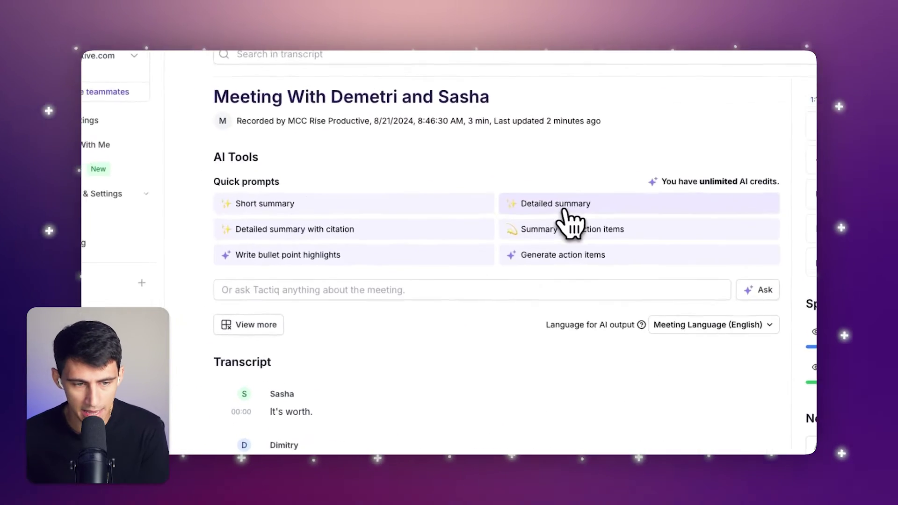
Generate the Short summary AI note and review the resulting summary and action items
{"action": "left_click", "coordinate": [283, 182]}
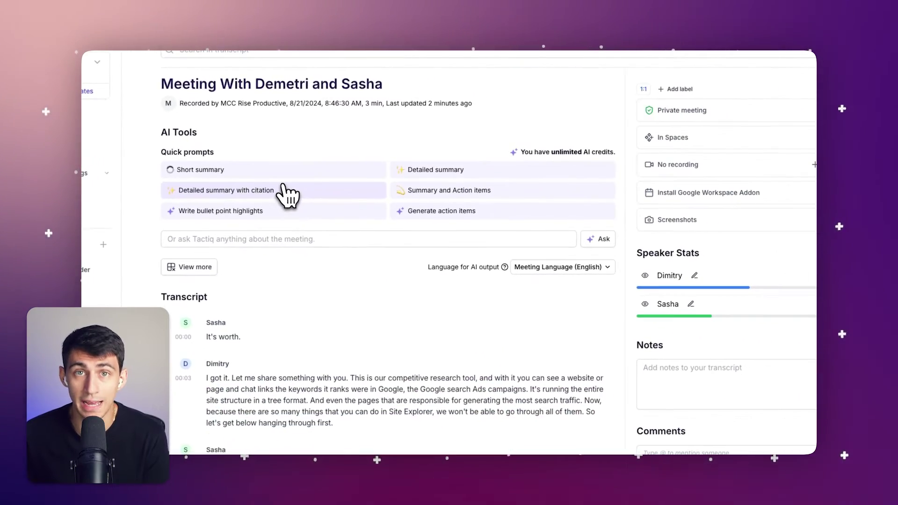
{"action": "scroll", "coordinate": [286, 195], "scroll_direction": "down", "scroll_amount": 5}
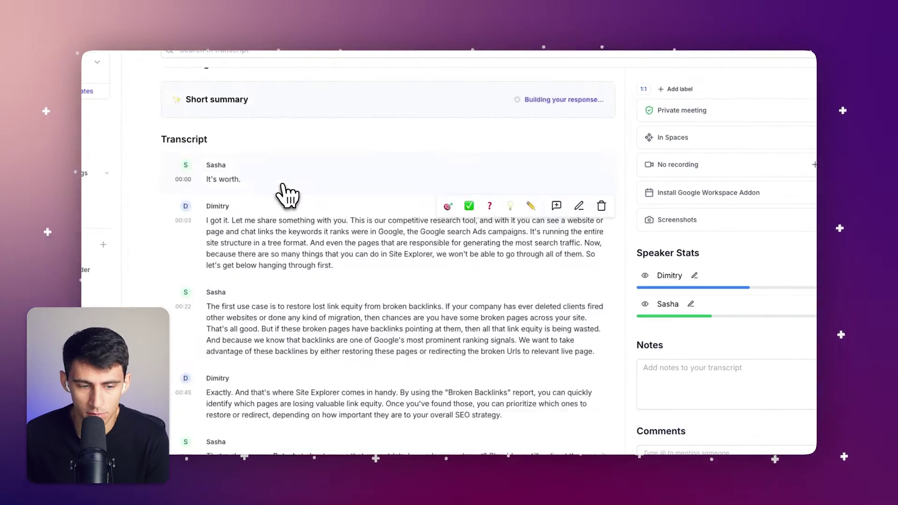
{"action": "scroll", "coordinate": [395, 365], "scroll_direction": "up", "scroll_amount": 3}
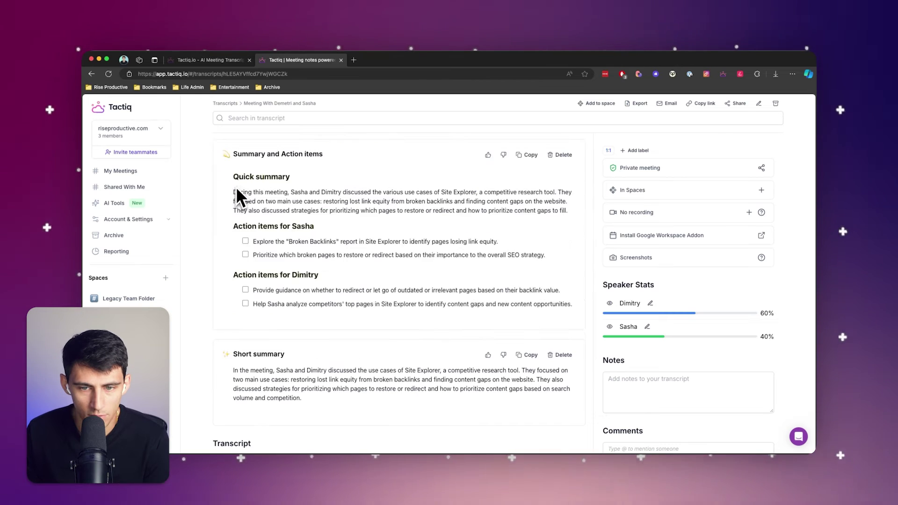
{"action": "left_click_drag", "start_coordinate": [234, 192], "coordinate": [567, 201]}
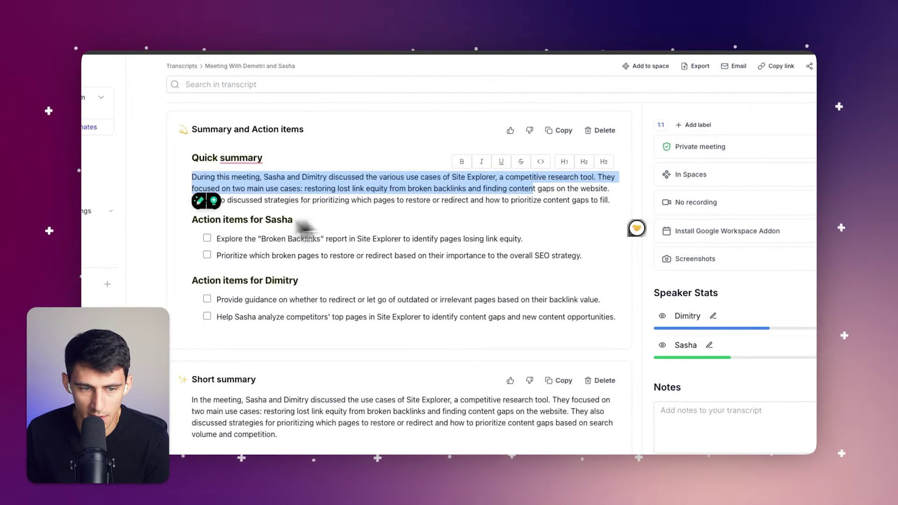
{"action": "left_click", "coordinate": [258, 226]}
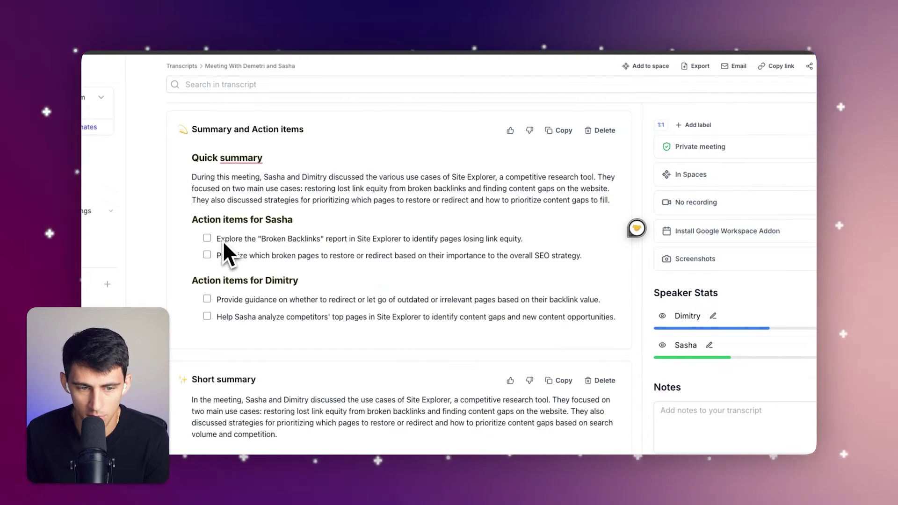
{"action": "left_click_drag", "start_coordinate": [218, 240], "coordinate": [537, 247]}
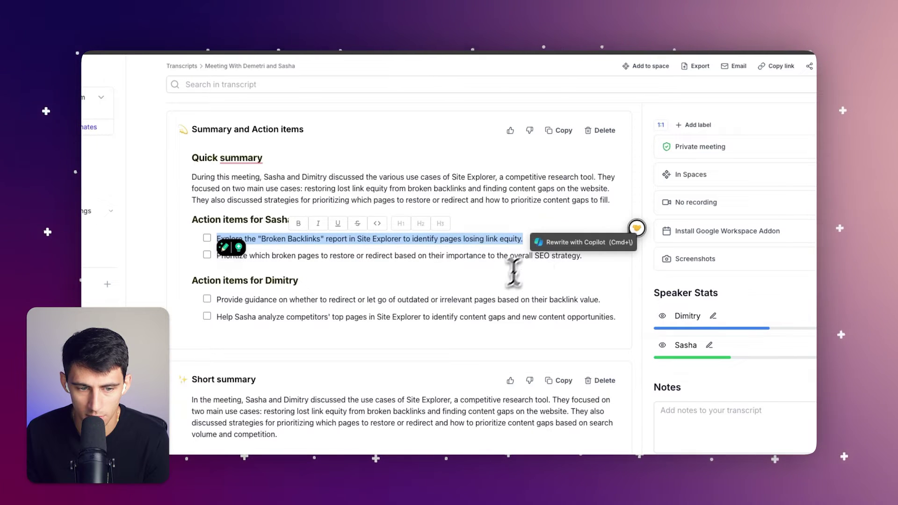
{"action": "left_click", "coordinate": [217, 300]}
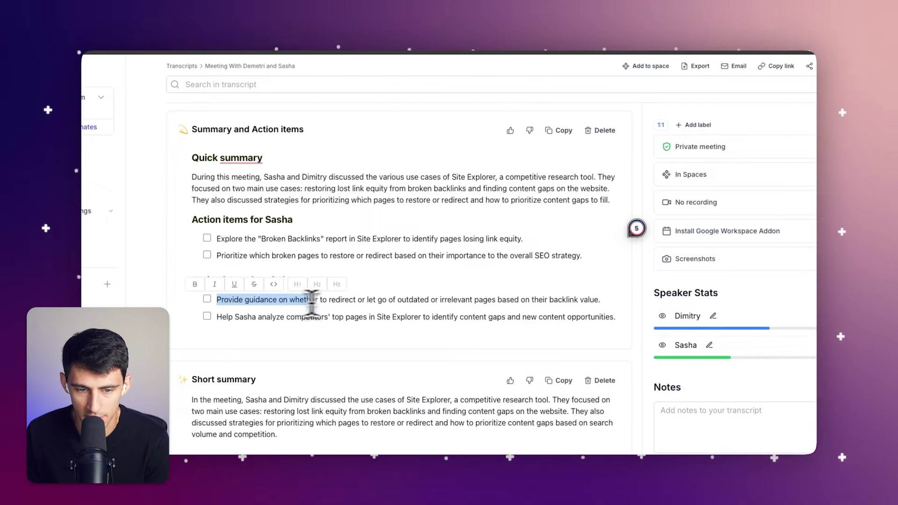
{"action": "left_click_drag", "start_coordinate": [404, 300], "coordinate": [607, 299]}
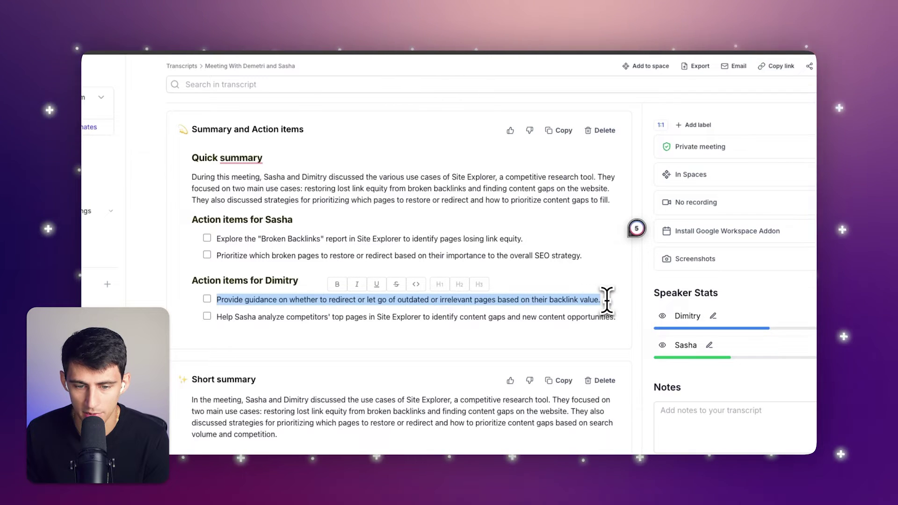
{"action": "left_click", "coordinate": [507, 305]}
{"action": "scroll", "coordinate": [498, 333], "scroll_direction": "up", "scroll_amount": 3}
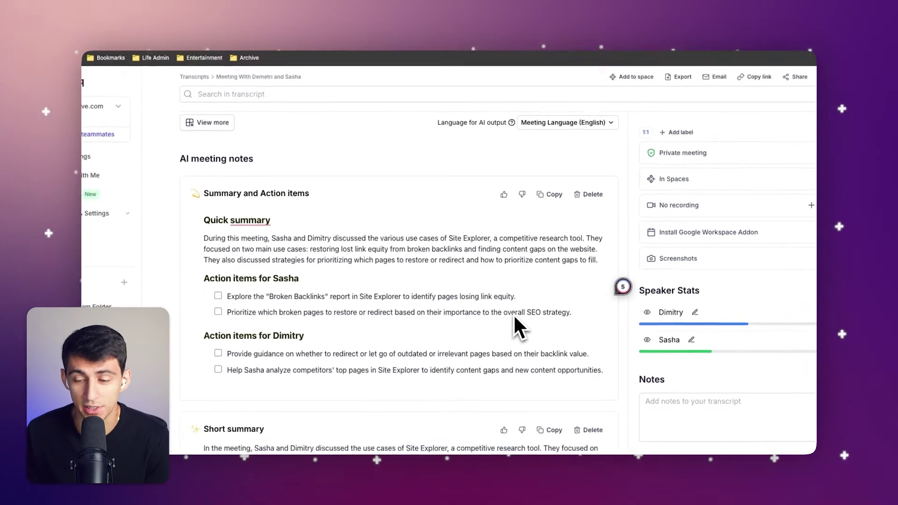
{"action": "scroll", "coordinate": [404, 353], "scroll_direction": "up", "scroll_amount": 5}
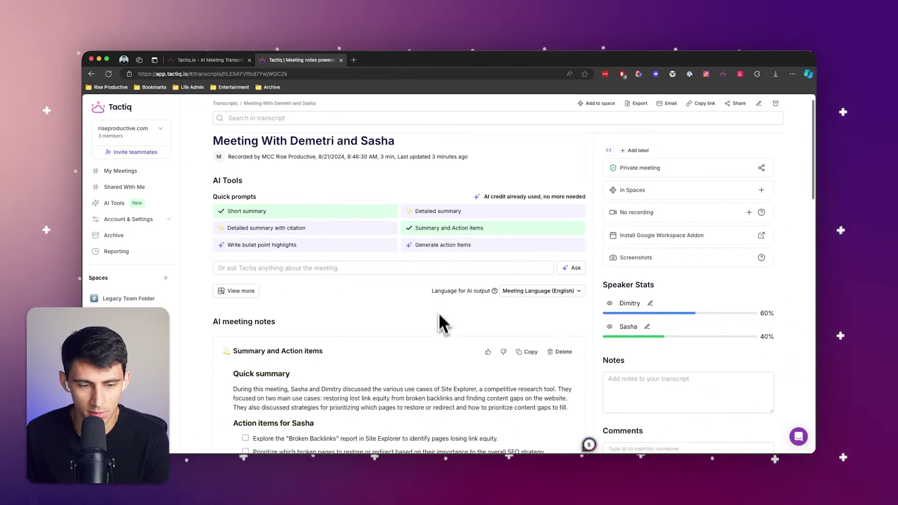
{"action": "scroll", "coordinate": [441, 323], "scroll_direction": "down", "scroll_amount": 8}
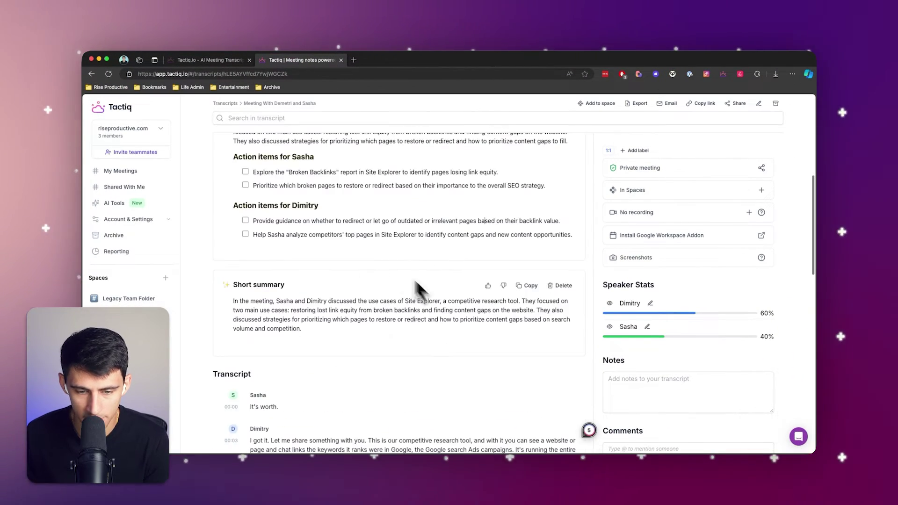
{"action": "scroll", "coordinate": [429, 295], "scroll_direction": "up", "scroll_amount": 8}
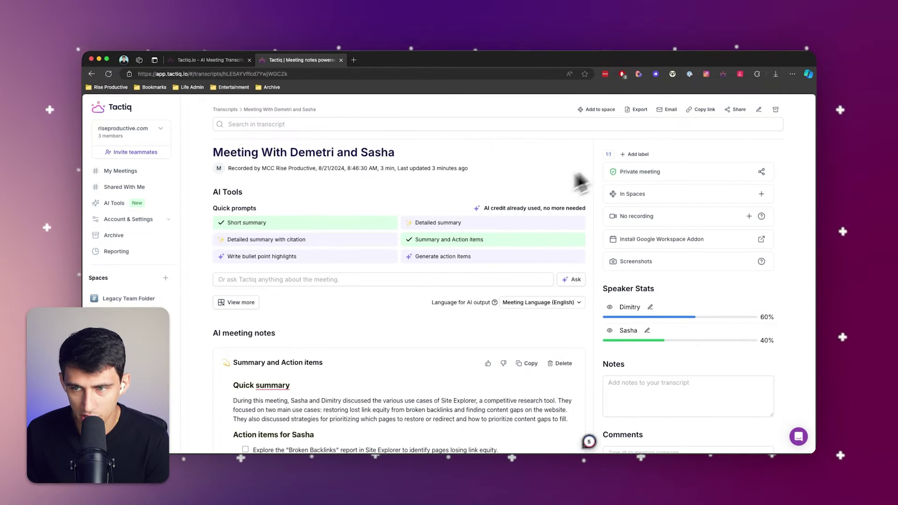
Share the meeting to Google Drive as a new Google Docs document
{"action": "left_click", "coordinate": [738, 110]}
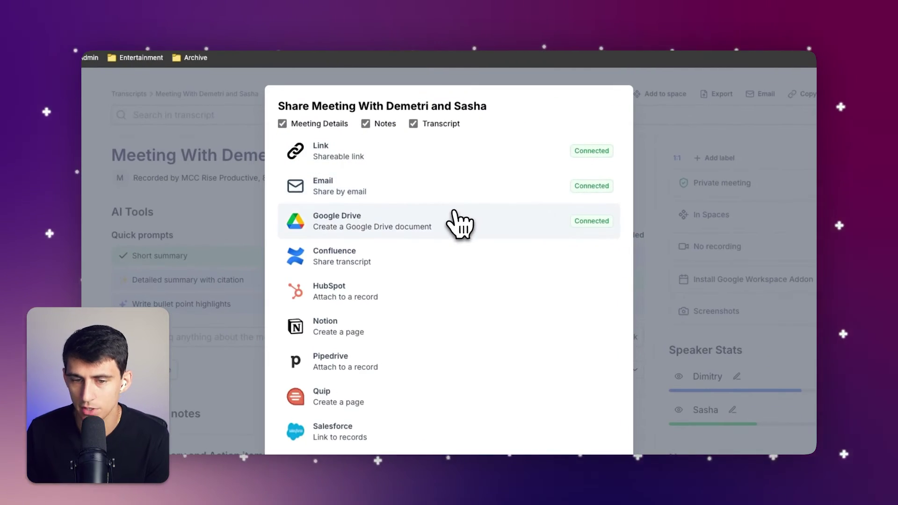
{"action": "left_click", "coordinate": [457, 219]}
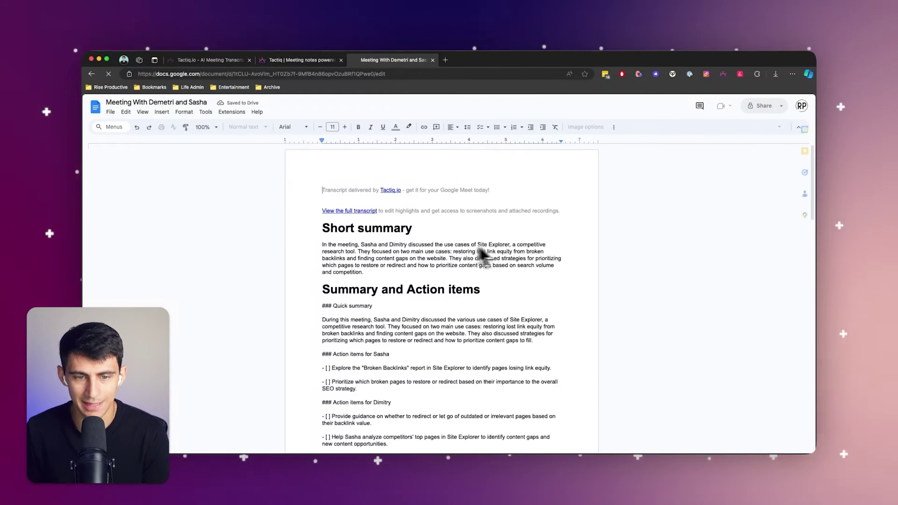
{"action": "scroll", "coordinate": [471, 250], "scroll_direction": "down", "scroll_amount": 3}
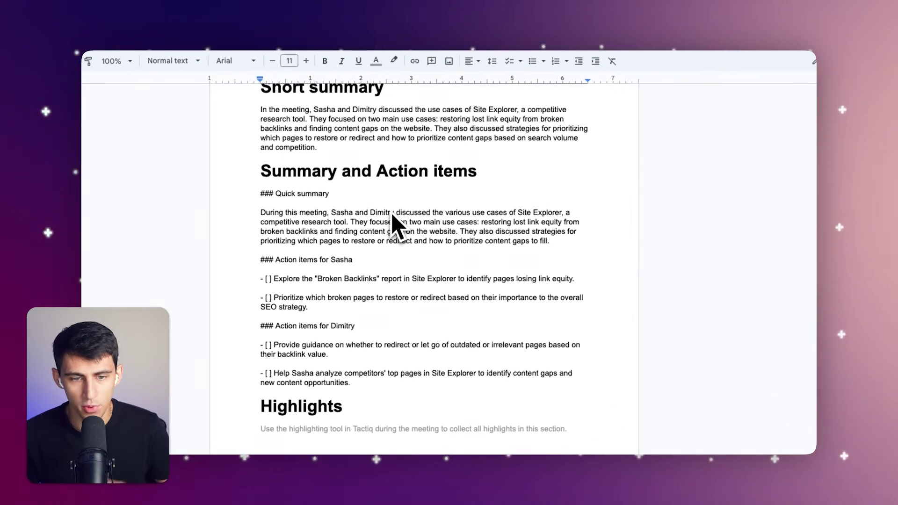
{"action": "scroll", "coordinate": [391, 227], "scroll_direction": "up", "scroll_amount": 3}
{"action": "scroll", "coordinate": [308, 230], "scroll_direction": "down", "scroll_amount": 3}
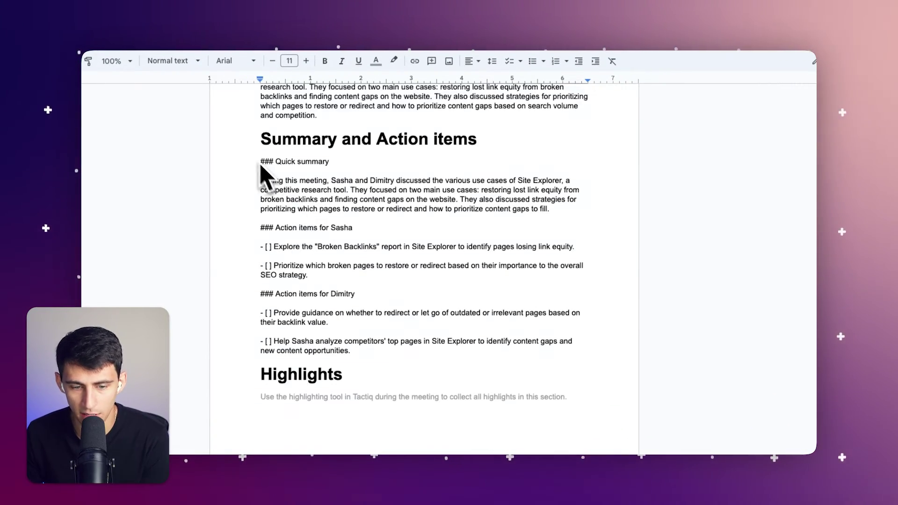
{"action": "scroll", "coordinate": [397, 269], "scroll_direction": "down", "scroll_amount": 2}
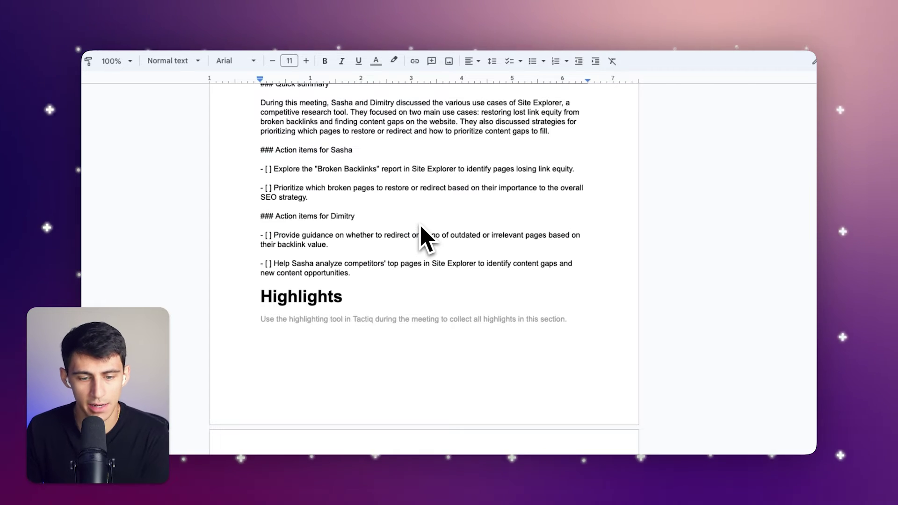
{"action": "scroll", "coordinate": [429, 237], "scroll_direction": "down", "scroll_amount": 3}
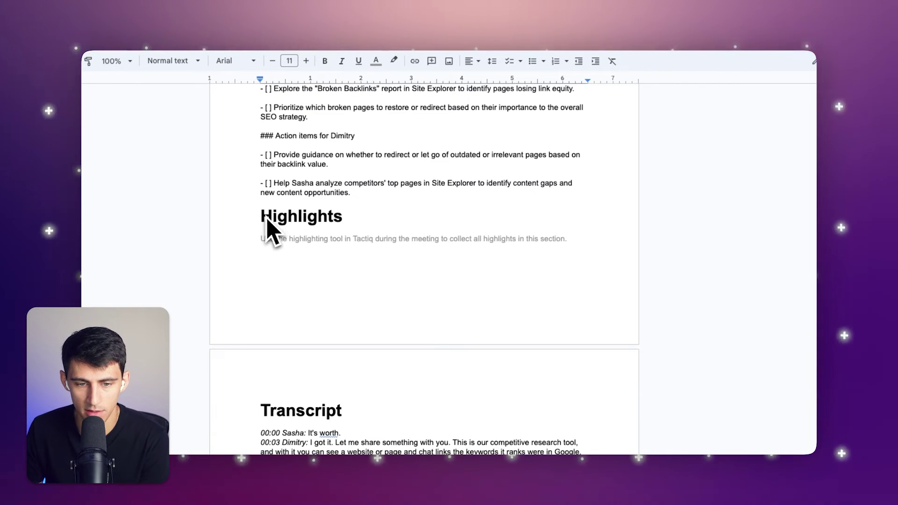
{"action": "scroll", "coordinate": [458, 255], "scroll_direction": "down", "scroll_amount": 10}
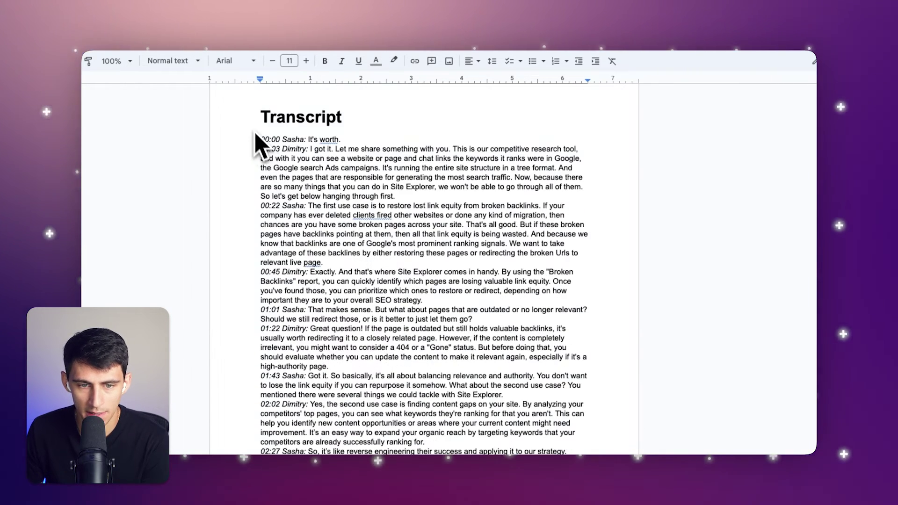
{"action": "scroll", "coordinate": [305, 211], "scroll_direction": "down", "scroll_amount": 15}
{"action": "scroll", "coordinate": [367, 267], "scroll_direction": "up", "scroll_amount": 10}
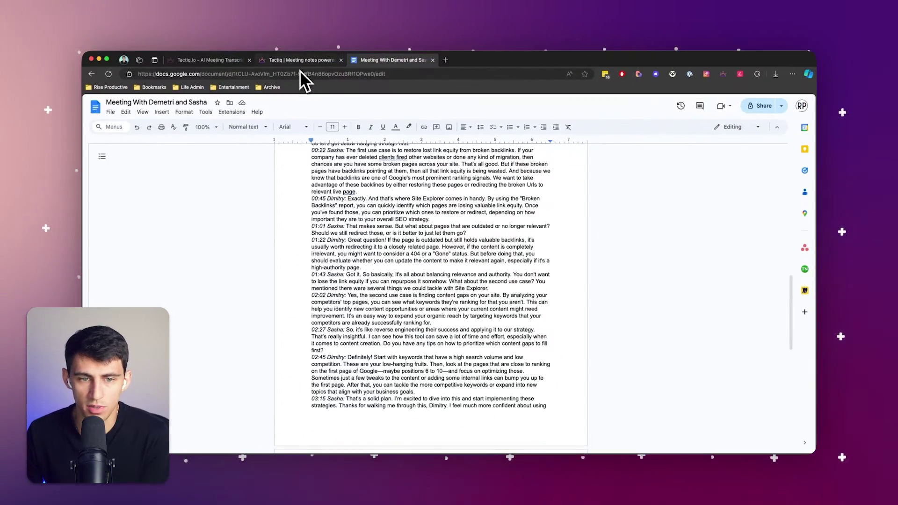
{"action": "scroll", "coordinate": [370, 206], "scroll_direction": "up", "scroll_amount": 12}
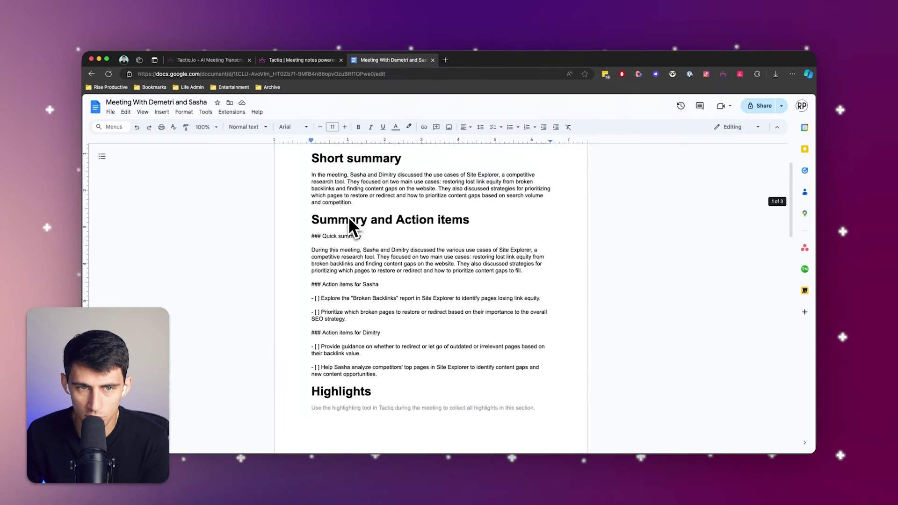
Switch back to the Tactiq meeting page in the browser
{"action": "left_click", "coordinate": [285, 60]}
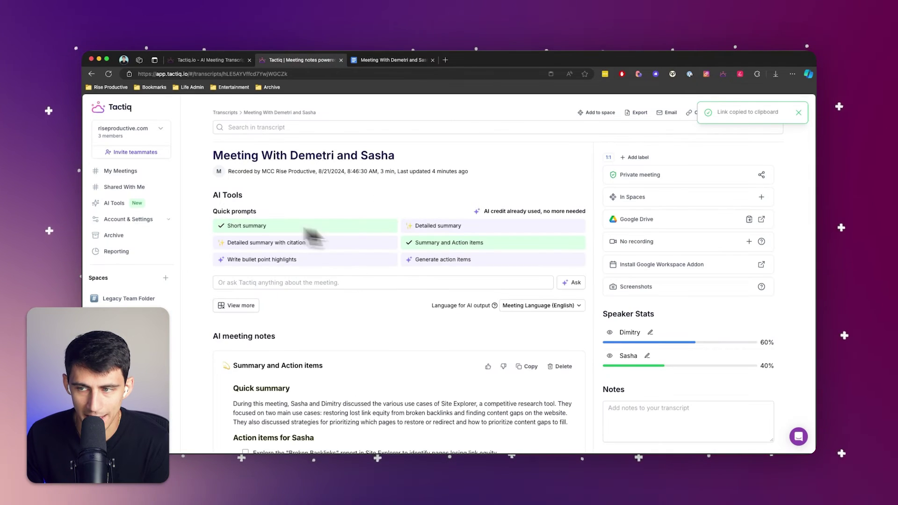